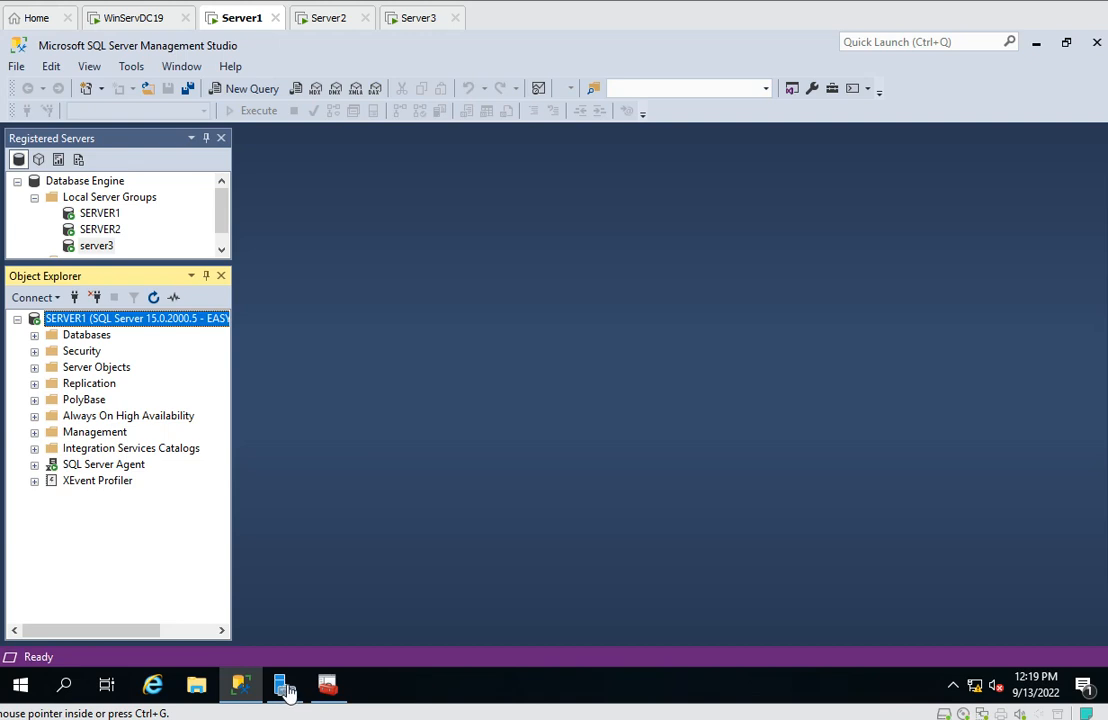
# Open Failover Cluster Manager from Server Manager on Server1
pyautogui.click(285, 686)
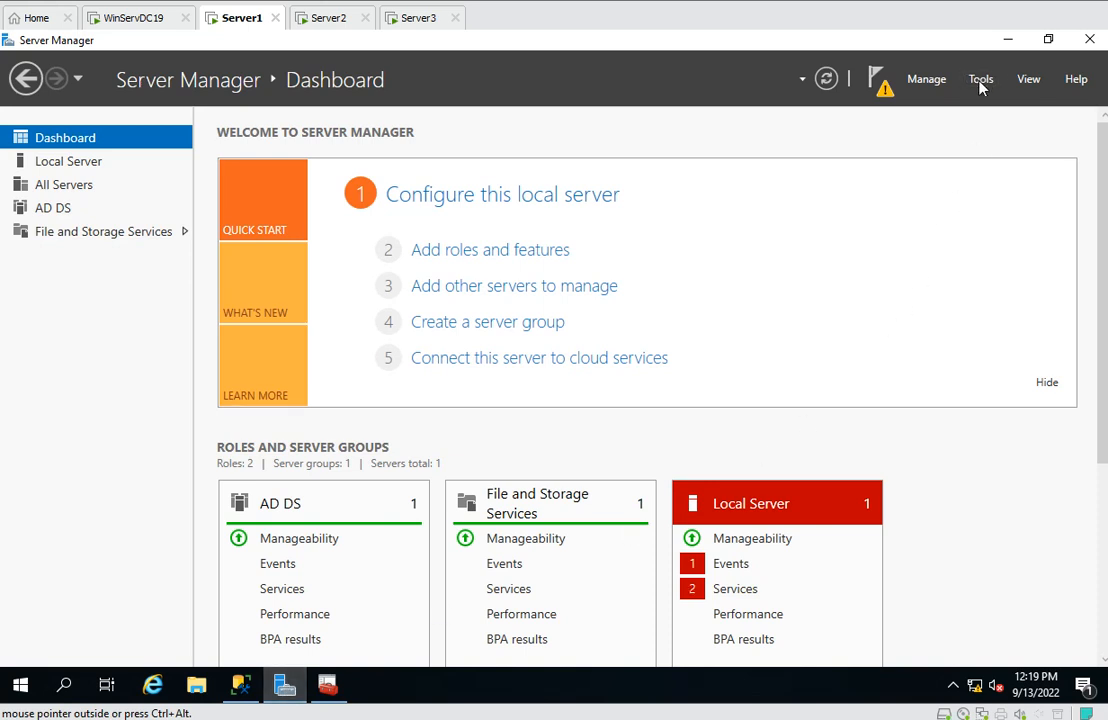
pyautogui.click(980, 80)
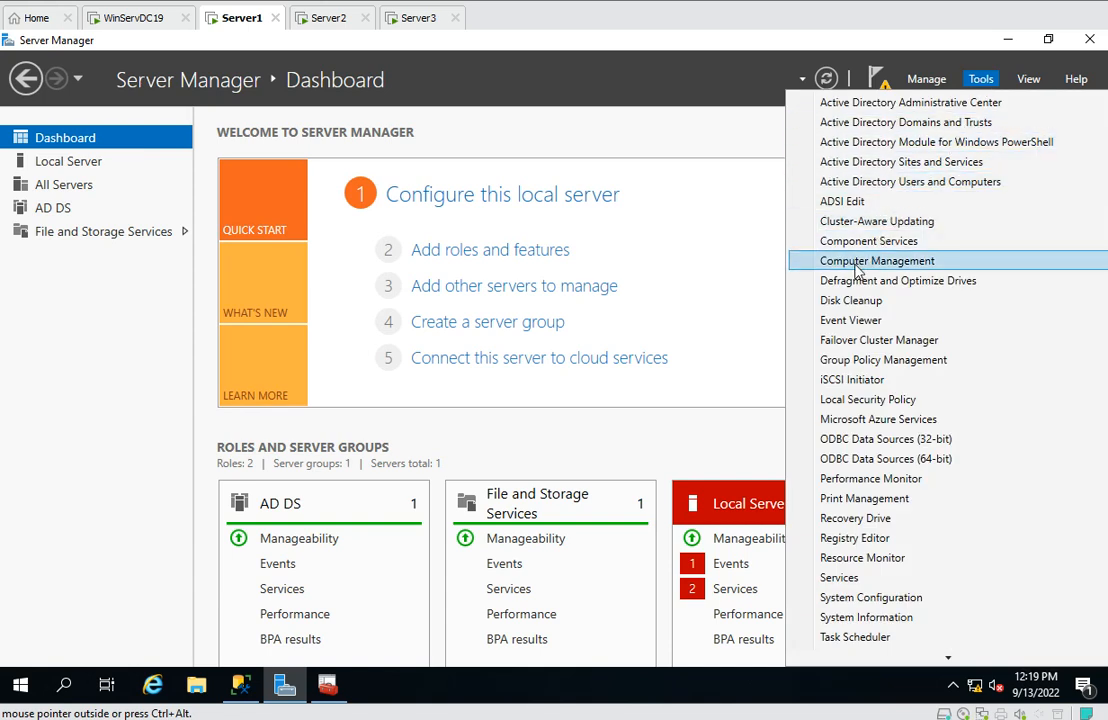
pyautogui.click(895, 345)
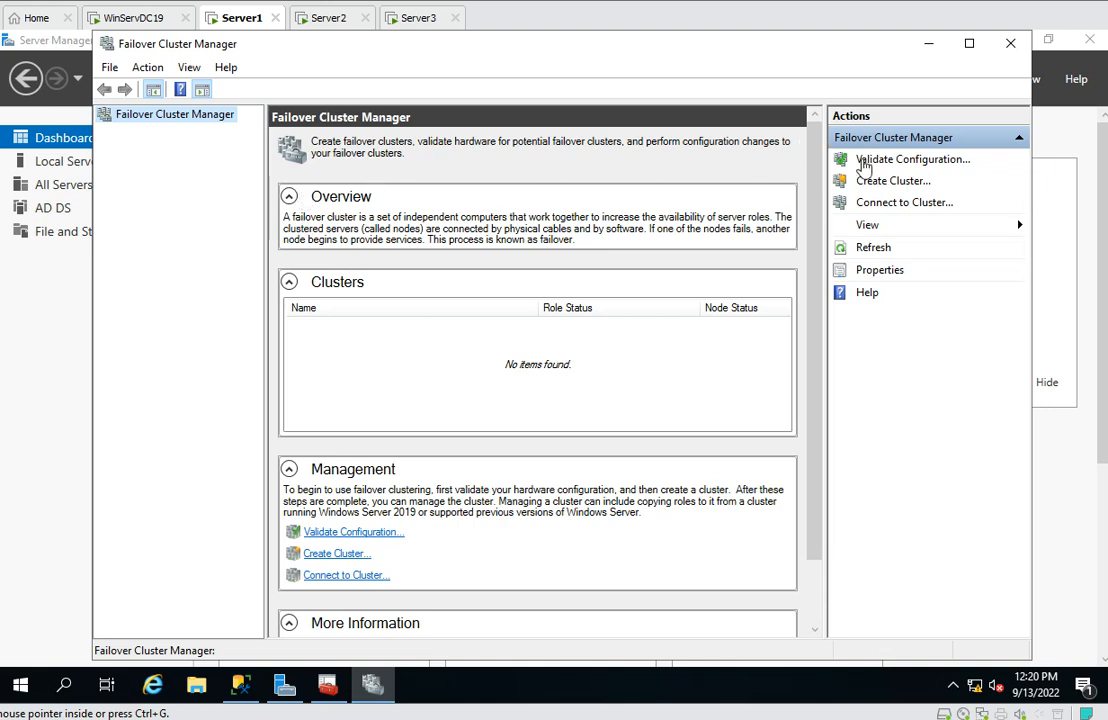
# Start validating a cluster configuration and add SERVER1, SERVER2 and SERVER3 from the easyway.com domain as the servers to test
pyautogui.rightClick(172, 121)
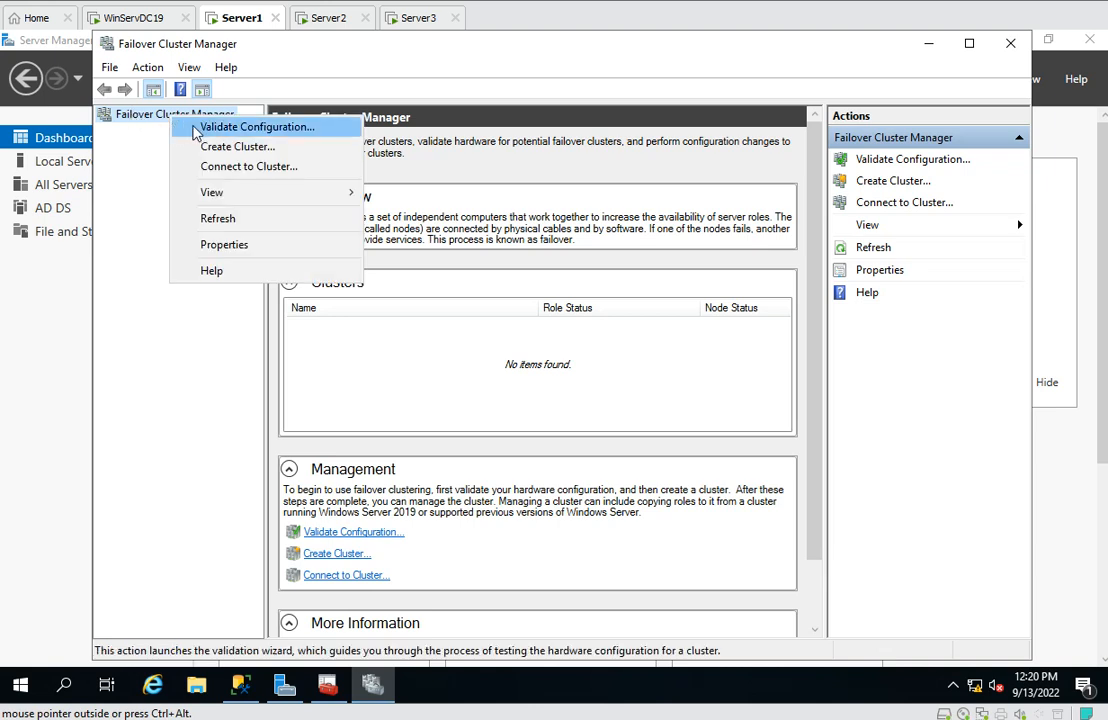
pyautogui.click(237, 131)
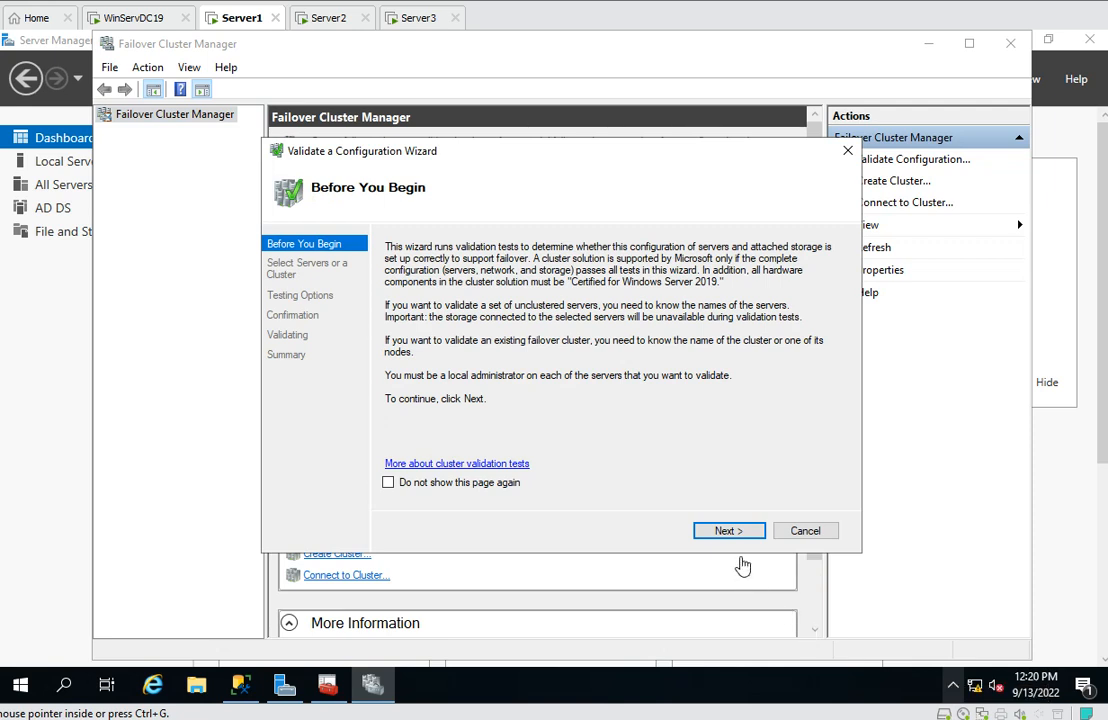
pyautogui.click(722, 534)
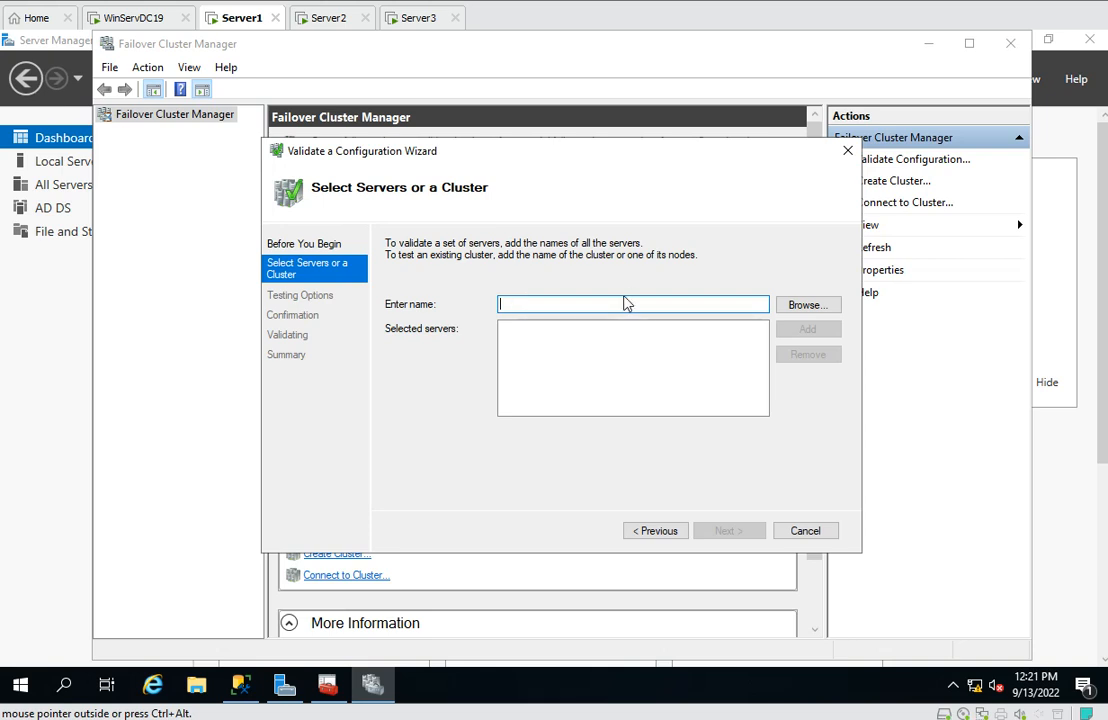
pyautogui.click(807, 307)
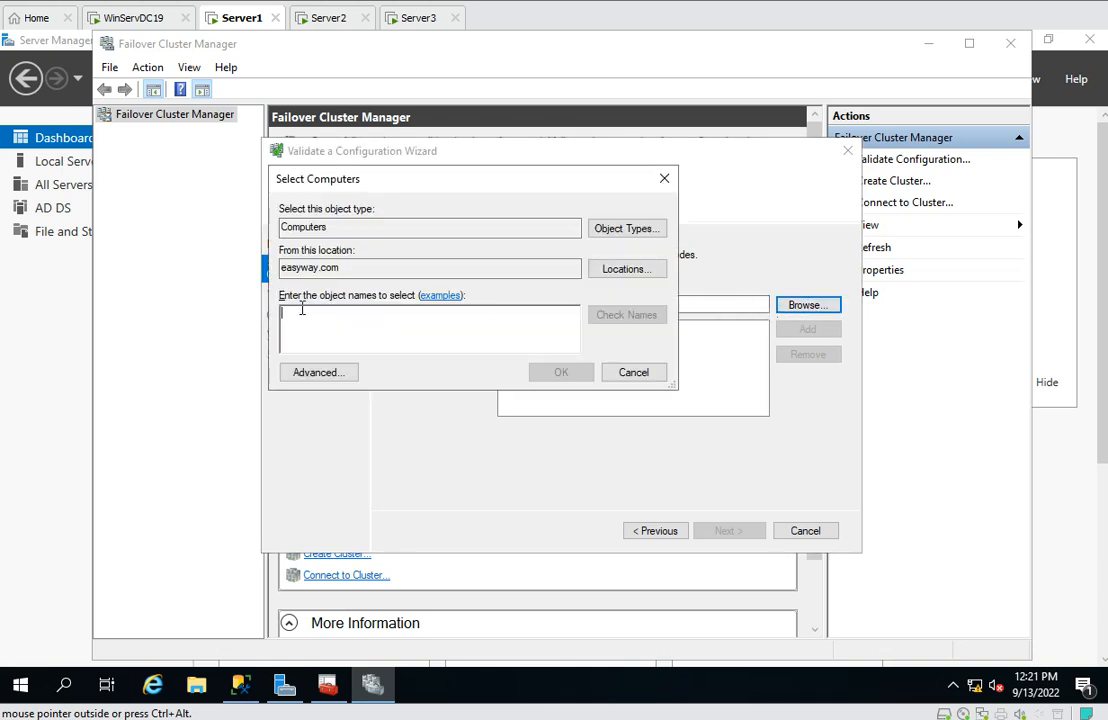
pyautogui.write('server')
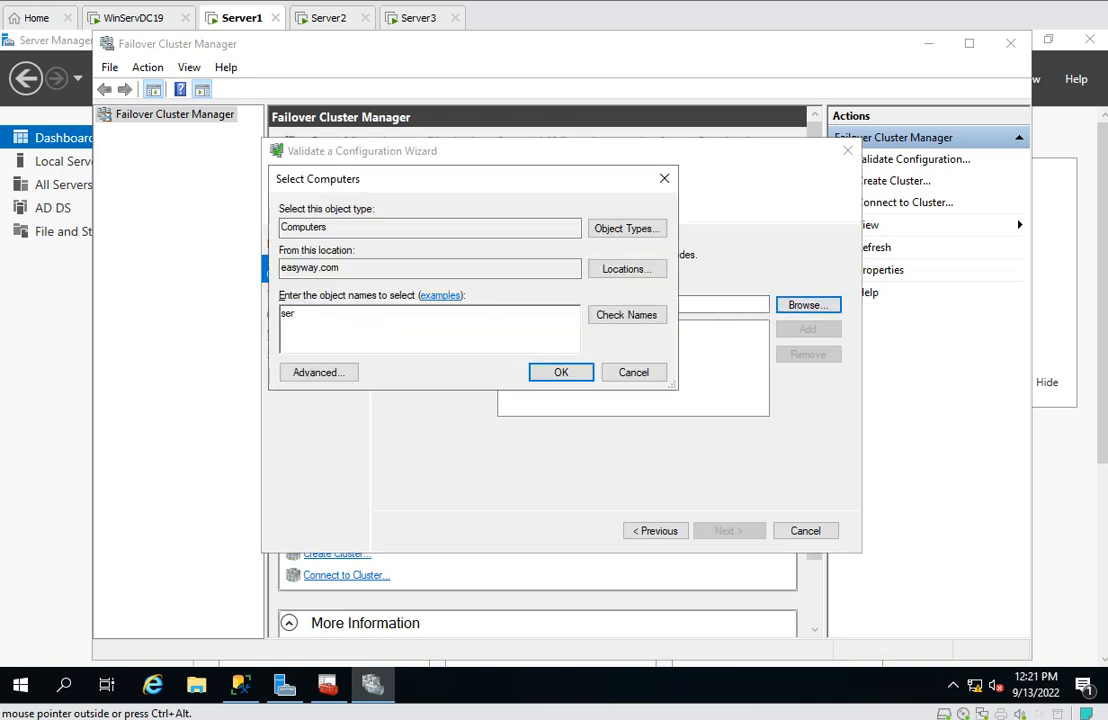
pyautogui.click(628, 316)
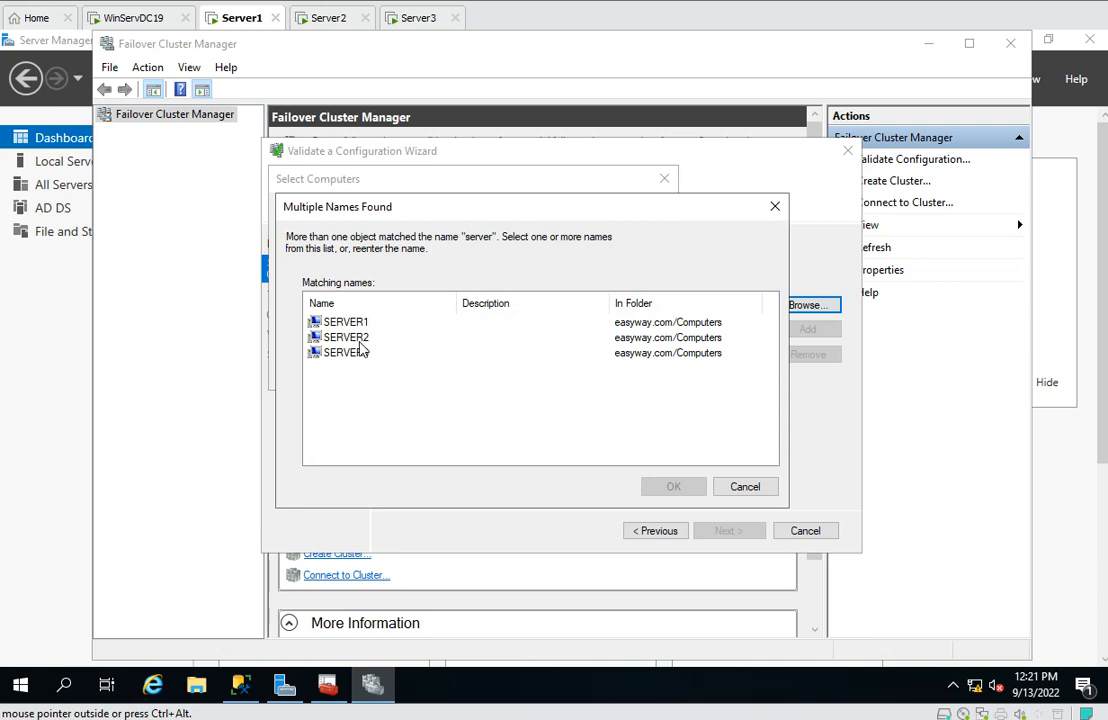
pyautogui.click(348, 325)
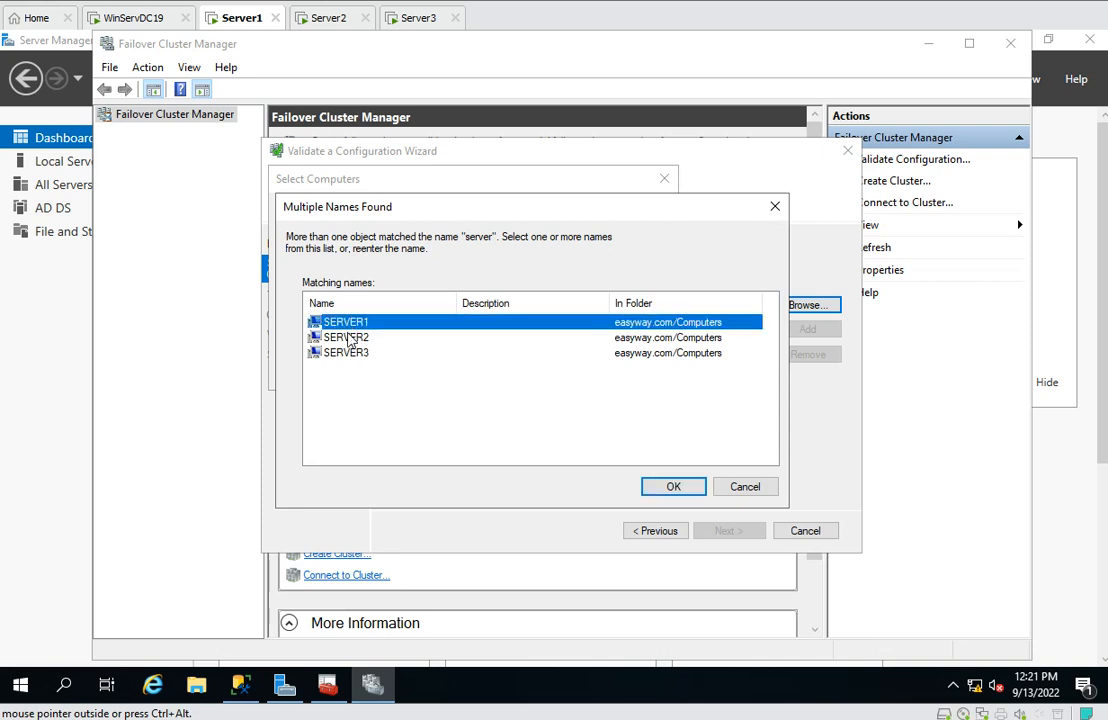
pyautogui.keyDown('ctrl'); pyautogui.click(346, 338); pyautogui.keyUp('ctrl')
pyautogui.keyDown('ctrl'); pyautogui.click(350, 353); pyautogui.keyUp('ctrl')
pyautogui.click(672, 487)
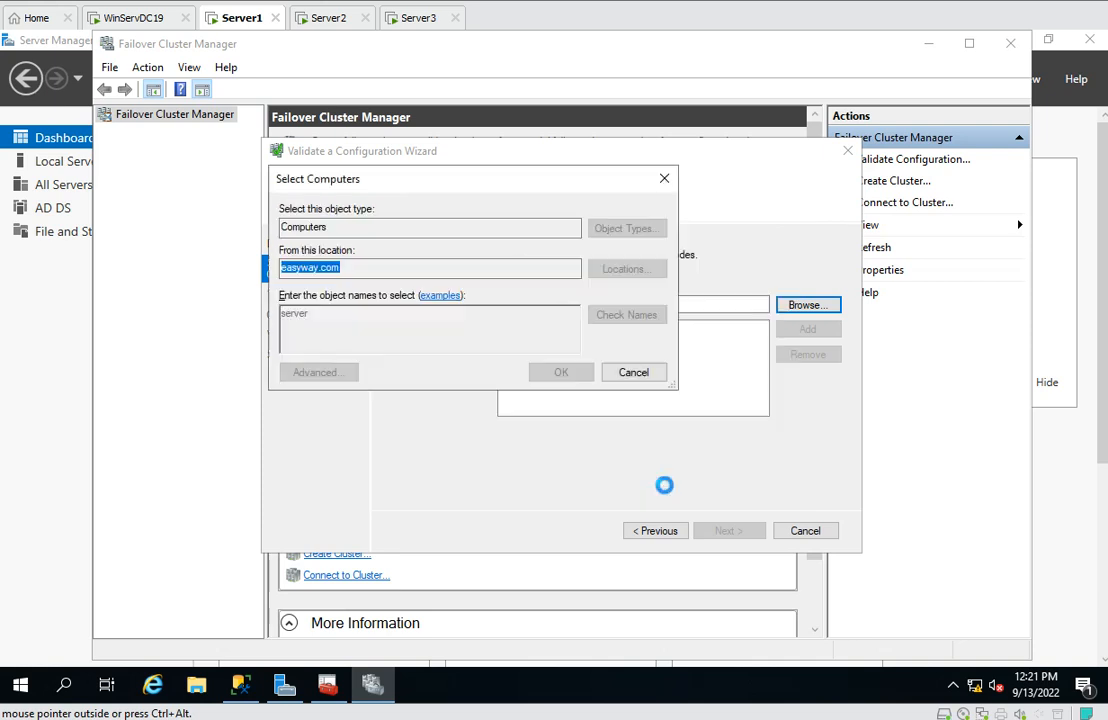
pyautogui.click(561, 373)
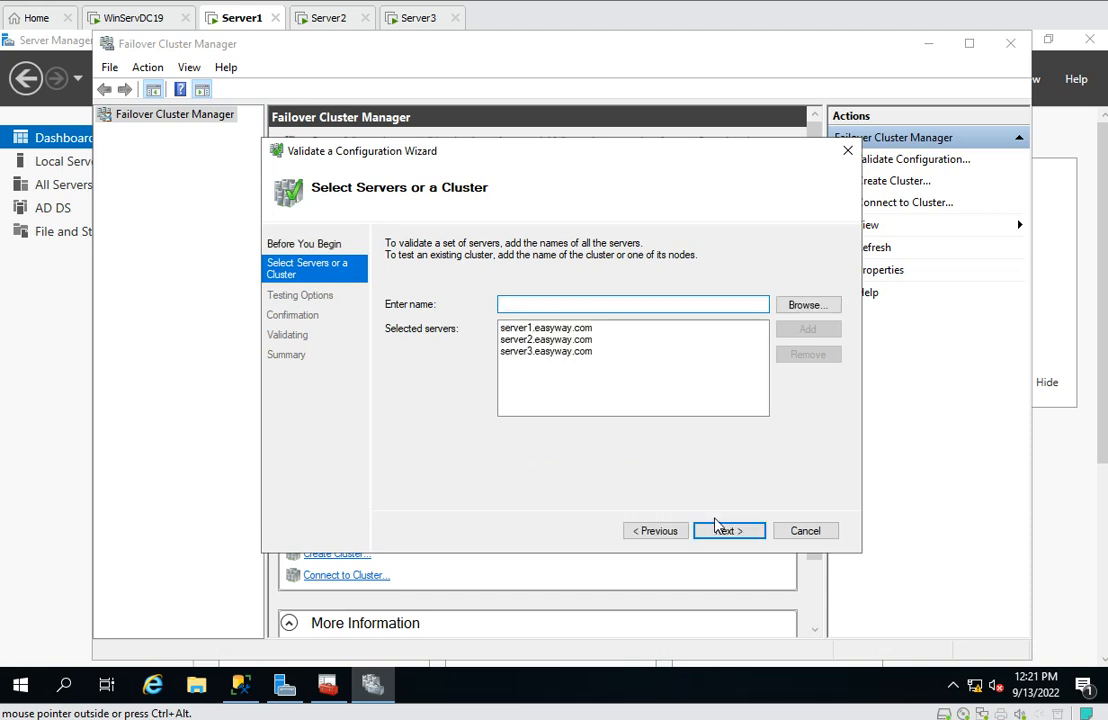
# Run all recommended validation tests on the three selected servers
pyautogui.click(720, 529)
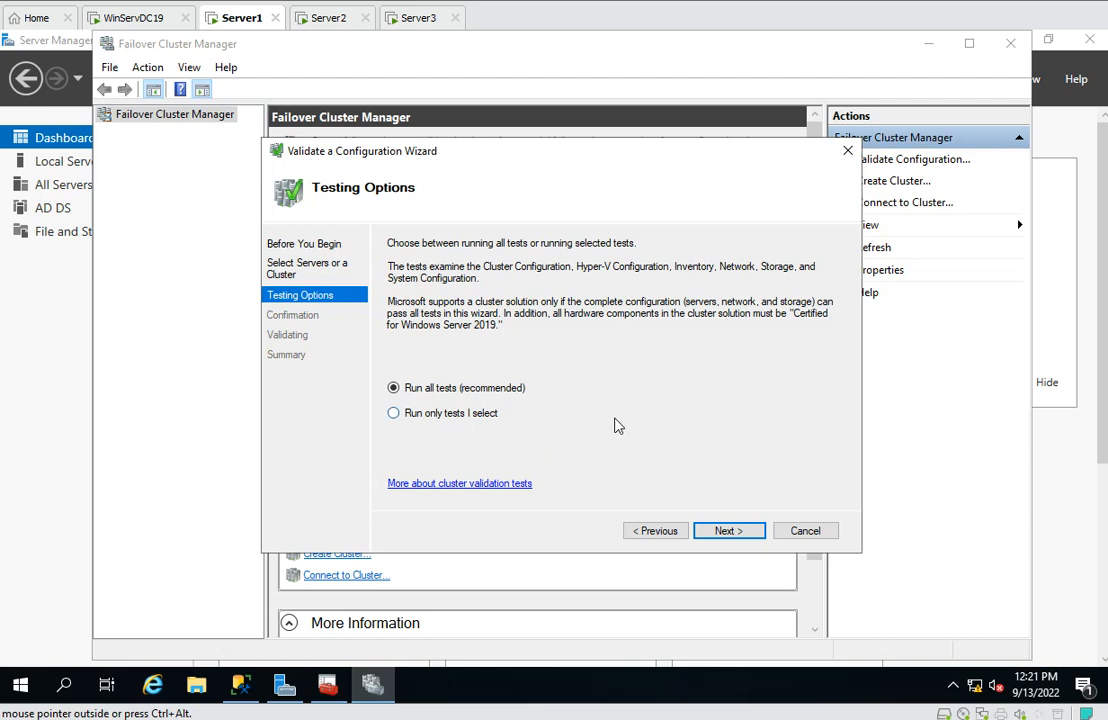
pyautogui.click(727, 532)
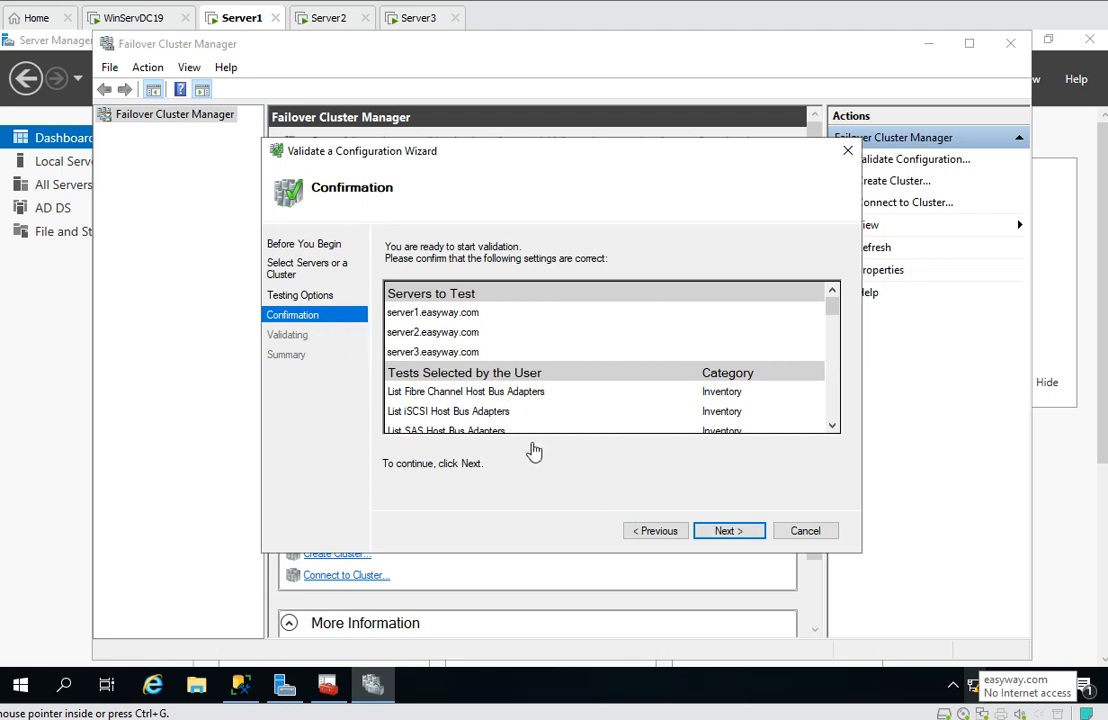
pyautogui.click(728, 531)
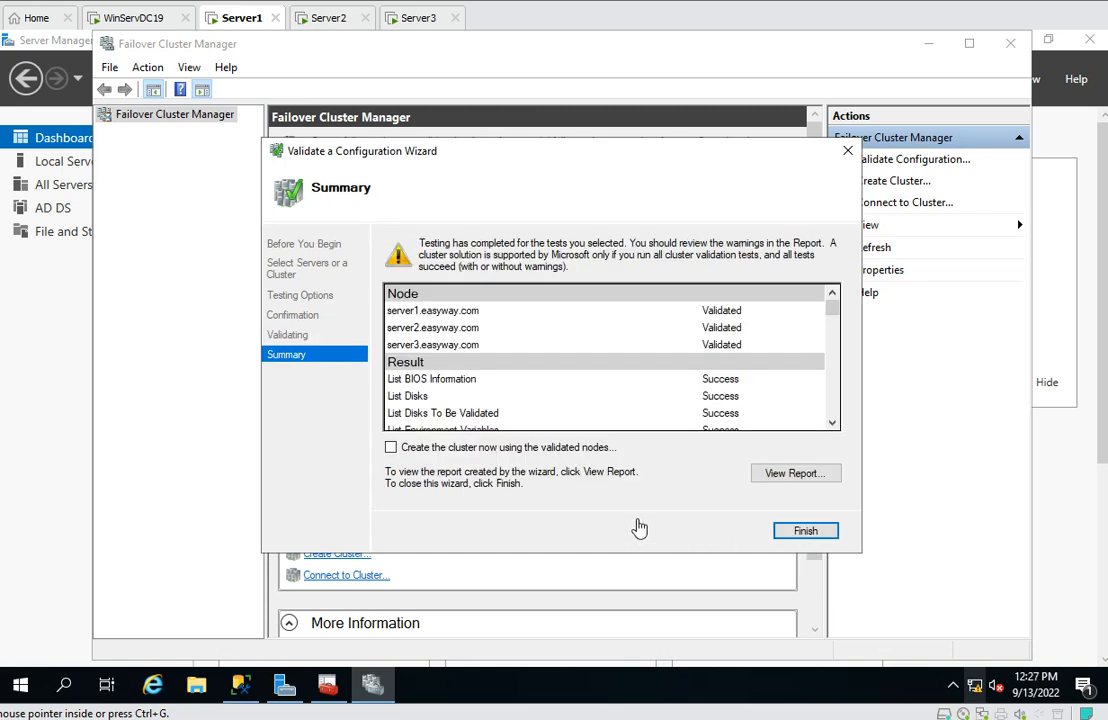
# View the validation report, examine its Inventory, Network, Storage and System Configuration results through to the end, and minimize it
pyautogui.click(785, 478)
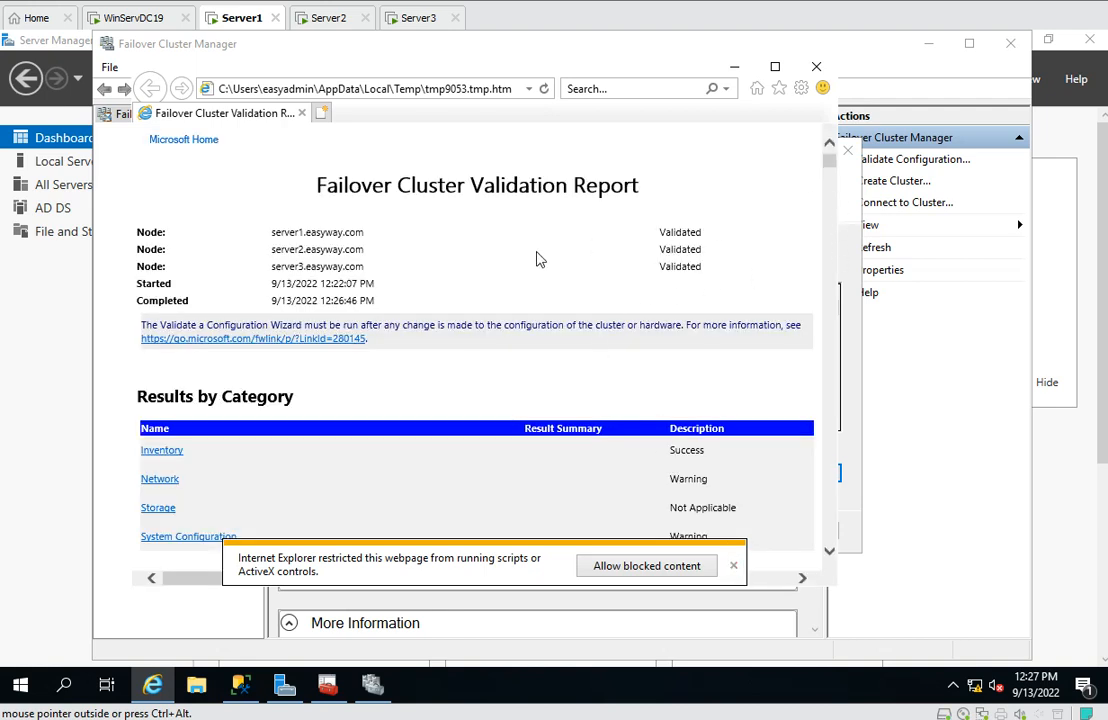
pyautogui.scroll(-3, 537, 255)
pyautogui.scroll(-7, 537, 258)
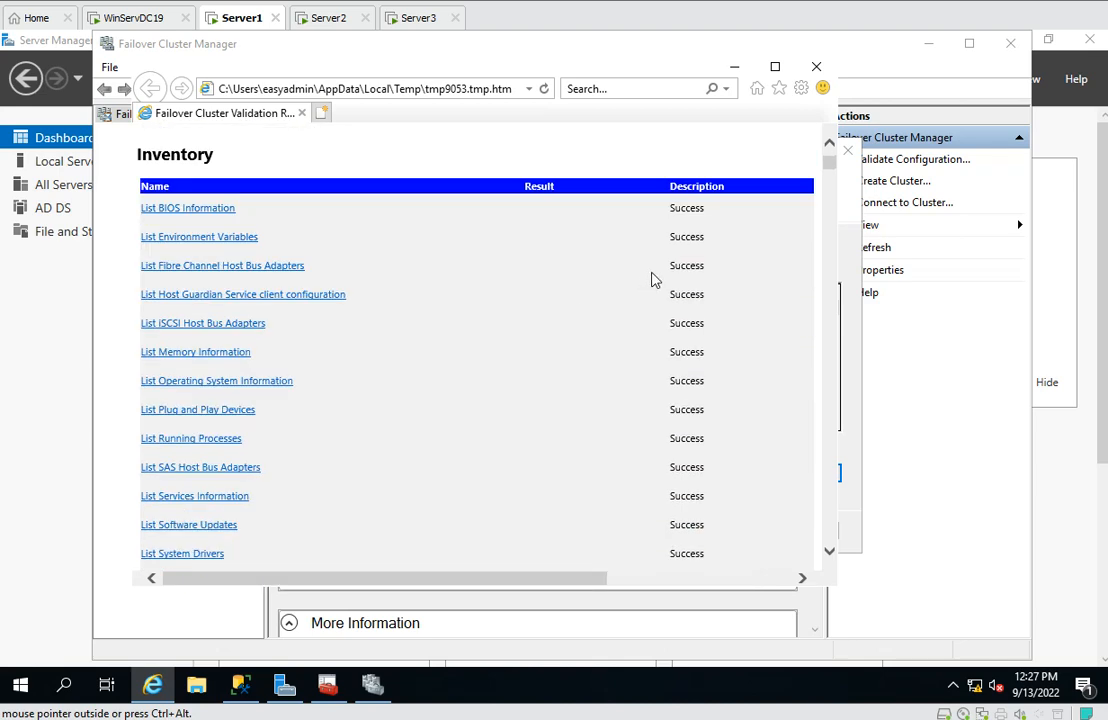
pyautogui.scroll(-6, 653, 280)
pyautogui.scroll(-6, 655, 323)
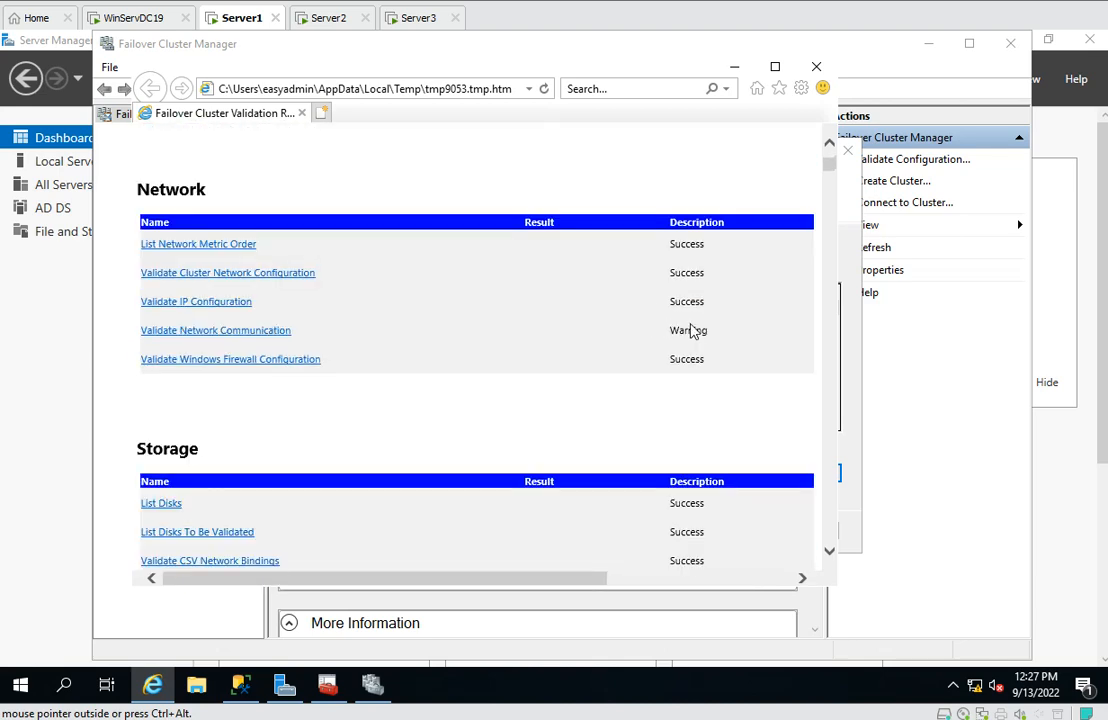
pyautogui.moveTo(673, 334); pyautogui.dragTo(764, 334)
pyautogui.scroll(-7, 504, 396)
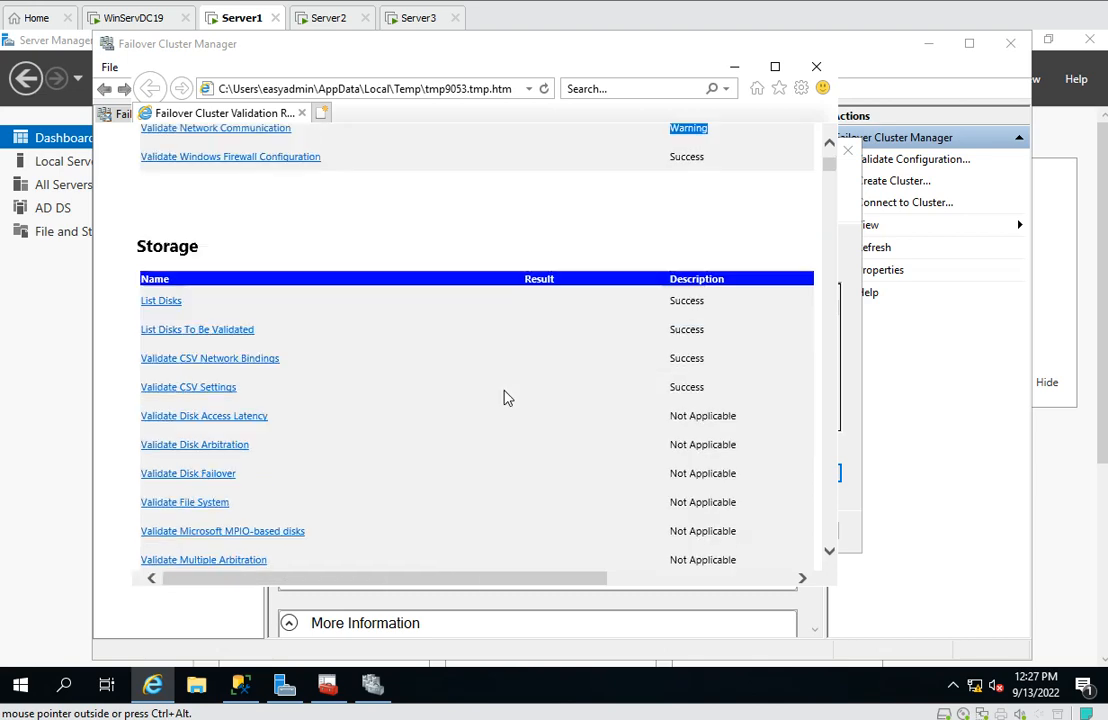
pyautogui.scroll(-4, 504, 398)
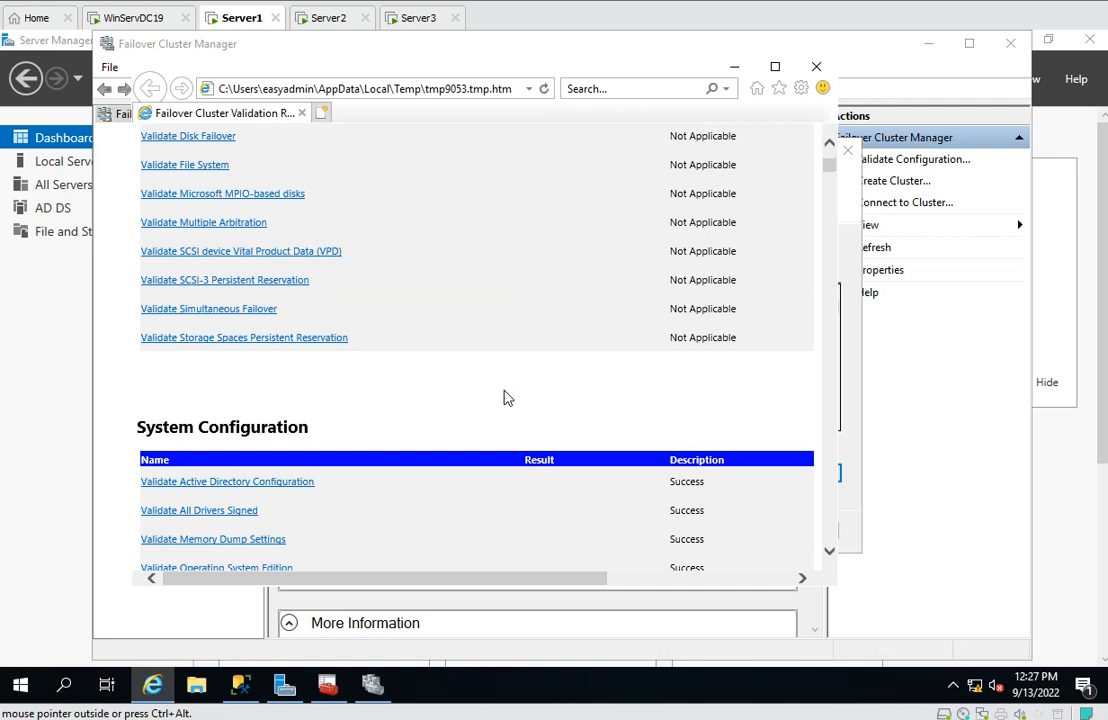
pyautogui.scroll(-5, 504, 398)
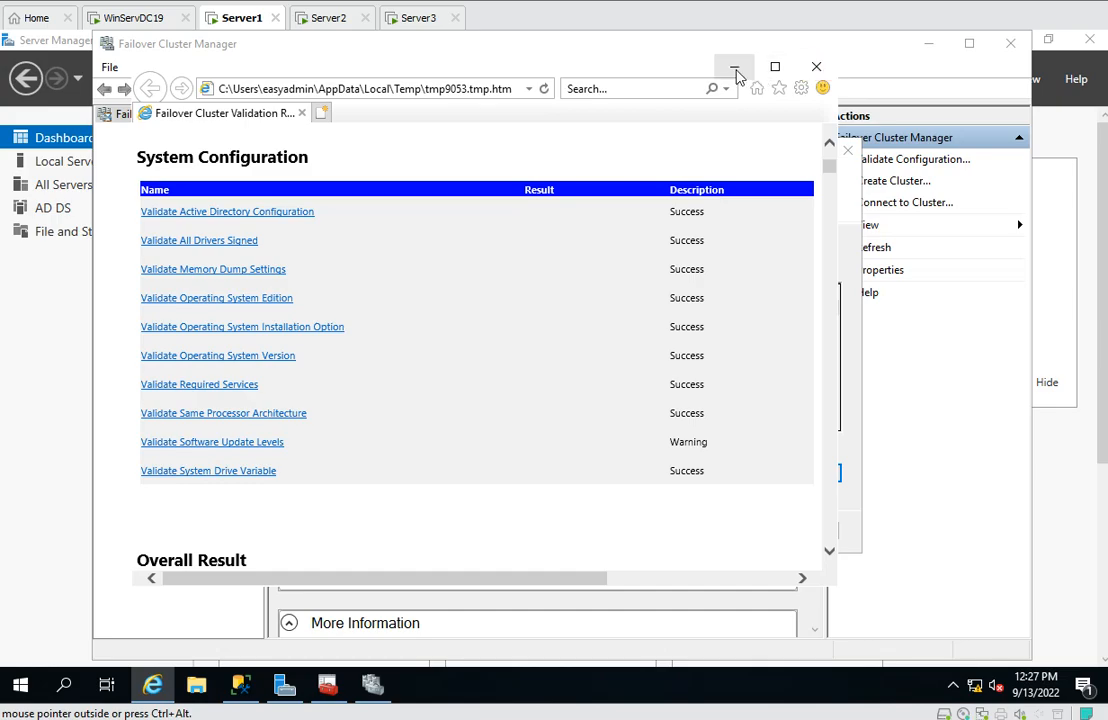
pyautogui.scroll(-3, 764, 425)
pyautogui.moveTo(830, 170); pyautogui.dragTo(826, 278)
pyautogui.moveTo(820, 301); pyautogui.dragTo(820, 356)
pyautogui.moveTo(592, 580); pyautogui.dragTo(810, 600)
pyautogui.moveTo(826, 357); pyautogui.dragTo(831, 566)
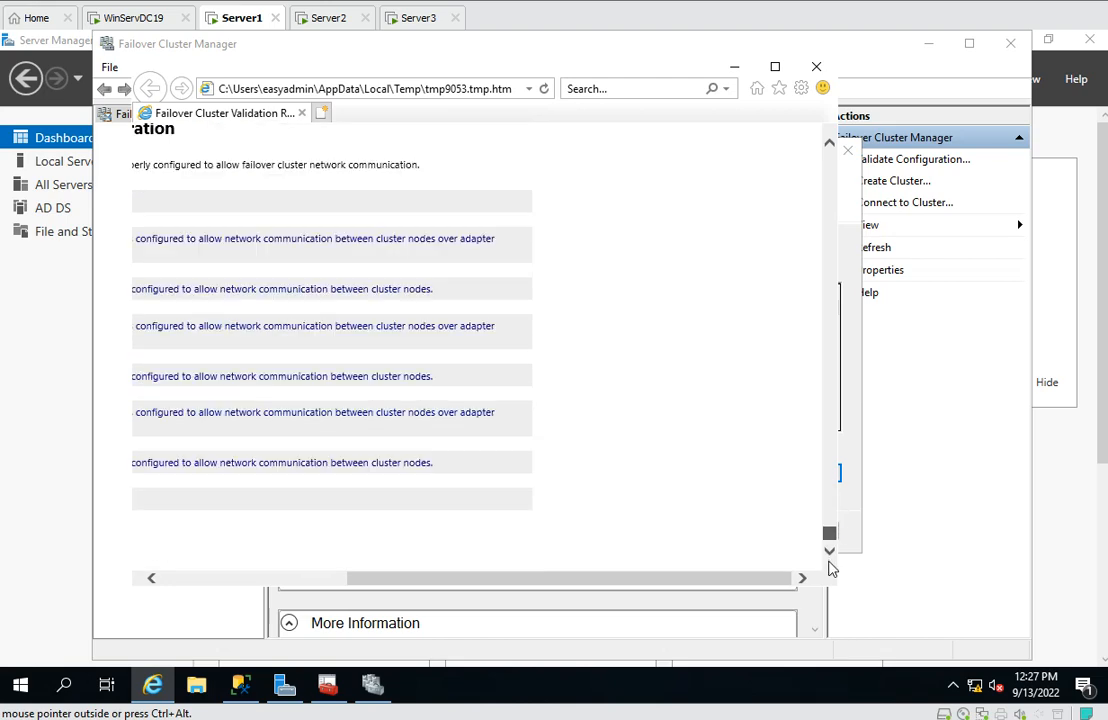
pyautogui.click(735, 68)
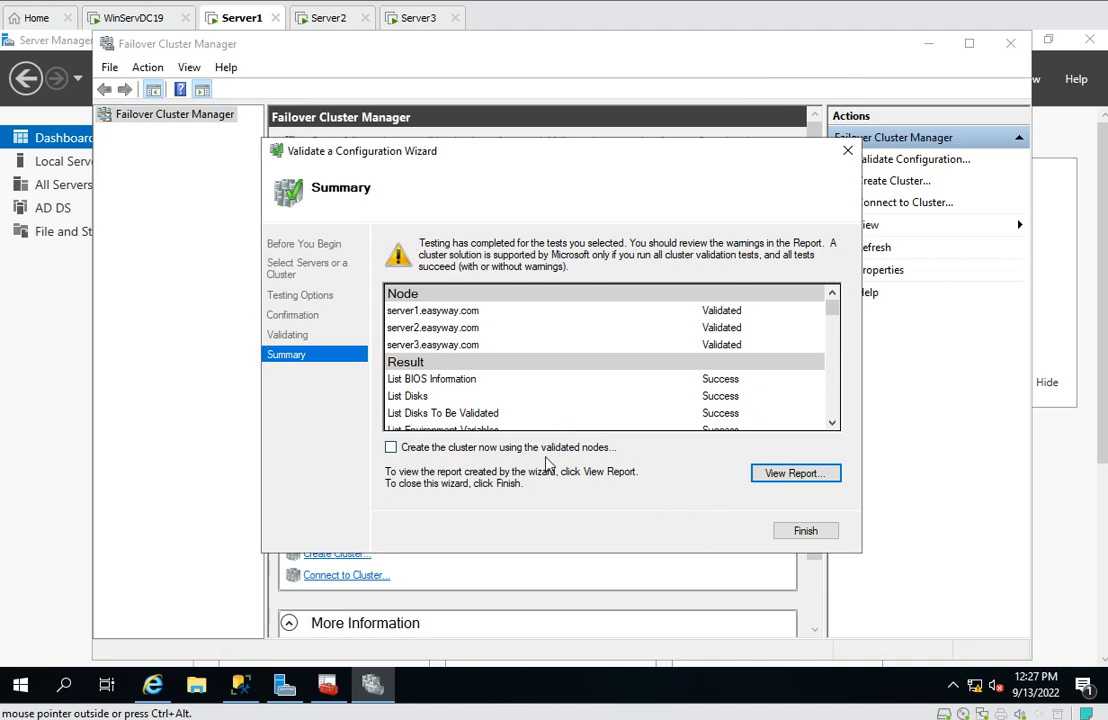
# Finish the validation with the option to create the cluster now from the validated nodes, and proceed to the cluster's access point settings
pyautogui.click(391, 448)
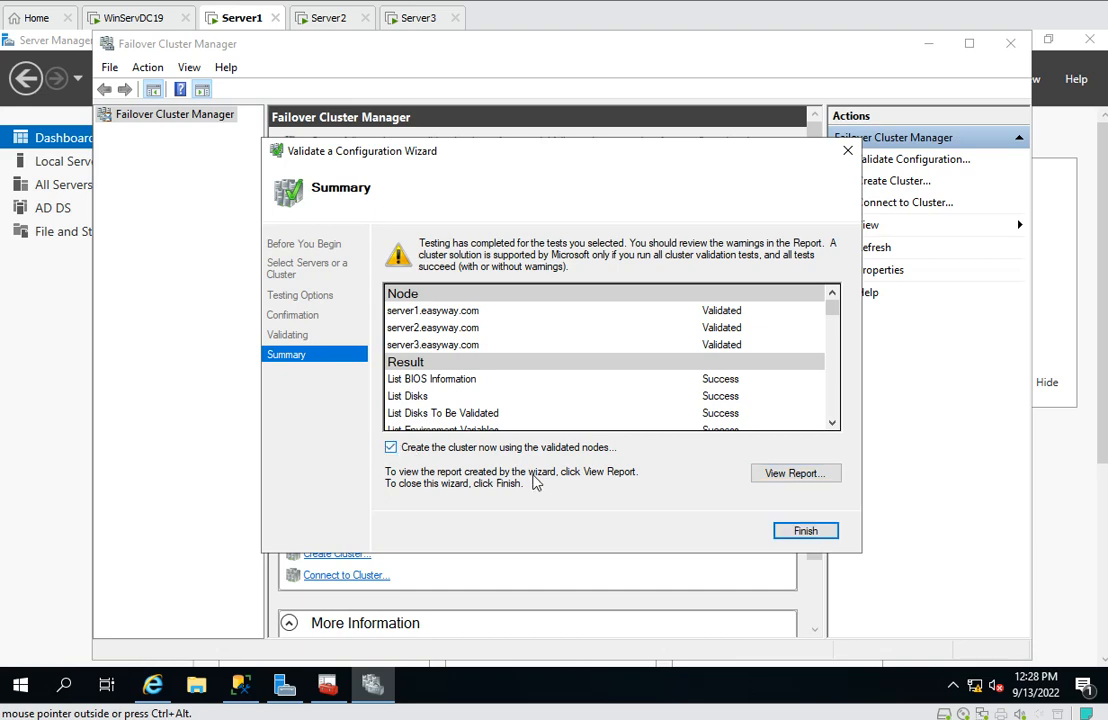
pyautogui.click(796, 531)
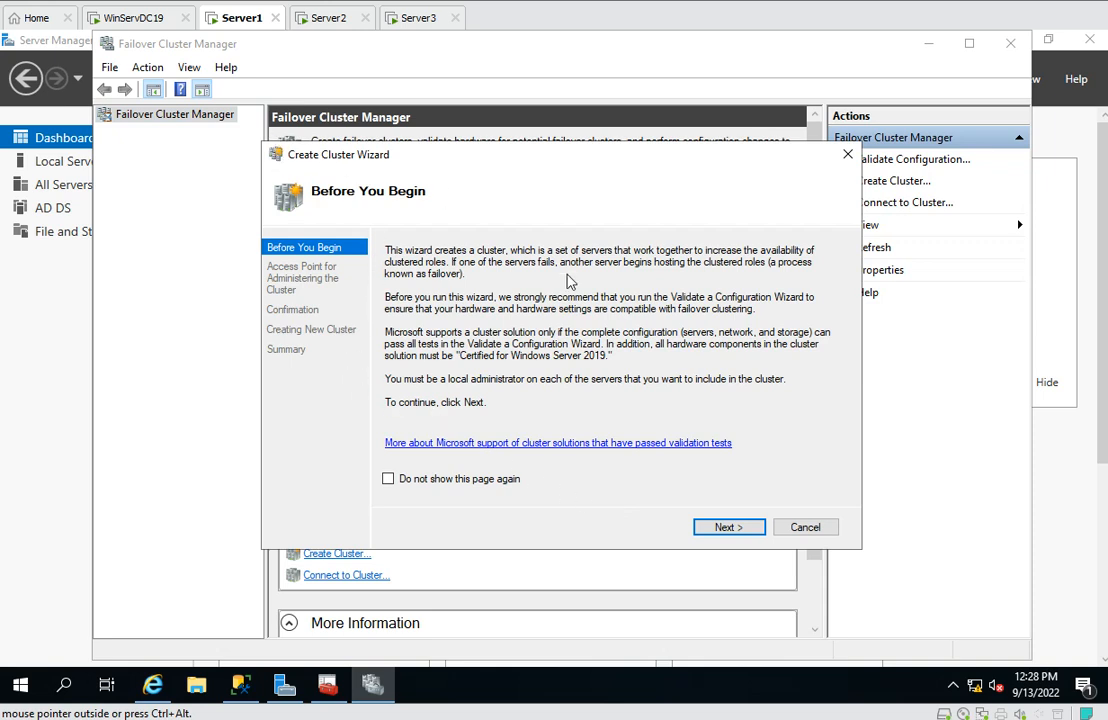
pyautogui.click(722, 530)
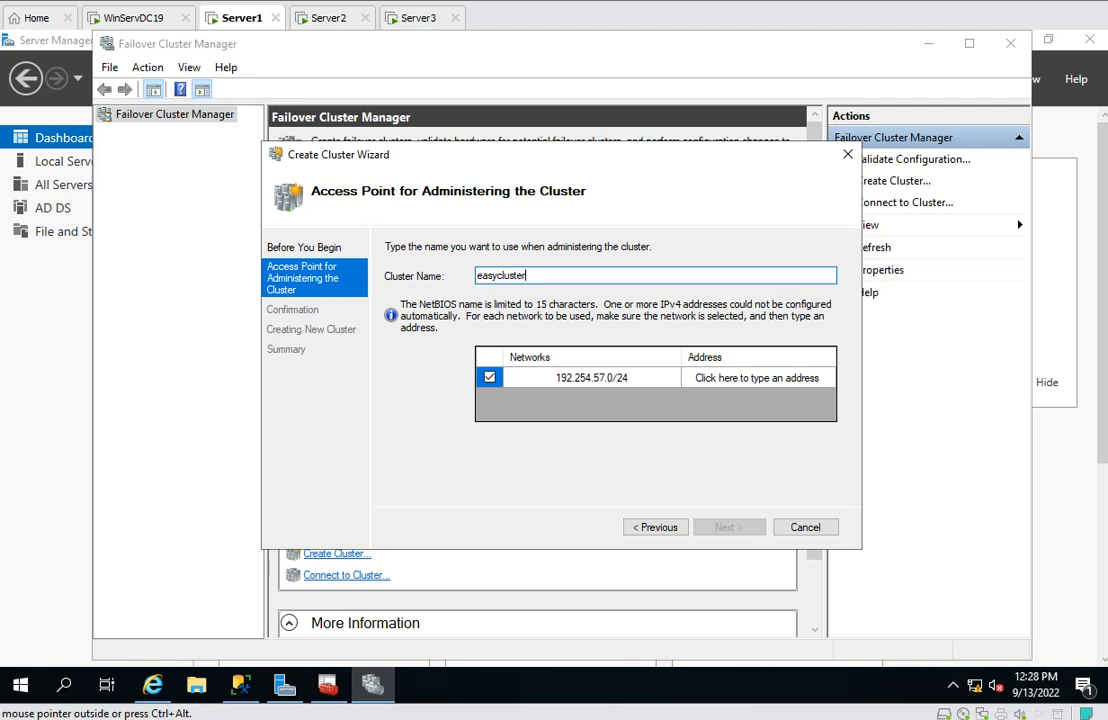
# Name the cluster easyCluster
pyautogui.click(503, 280)
pyautogui.press('BackSpace')
pyautogui.write('C')
pyautogui.click(598, 379)
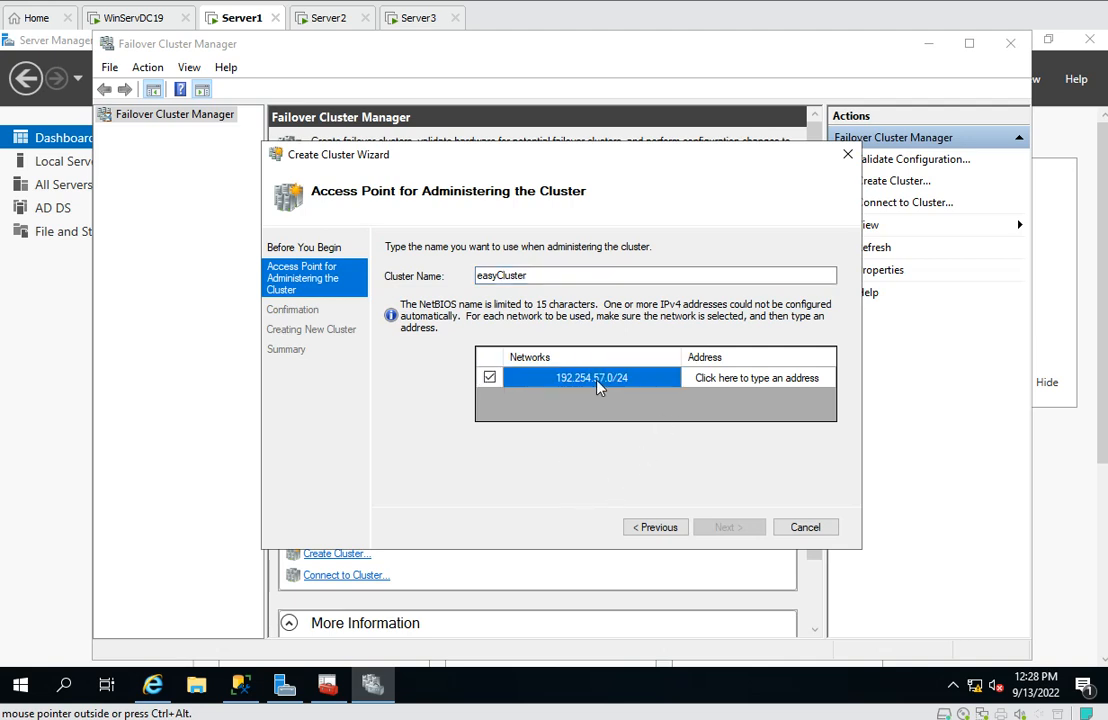
pyautogui.click(490, 379)
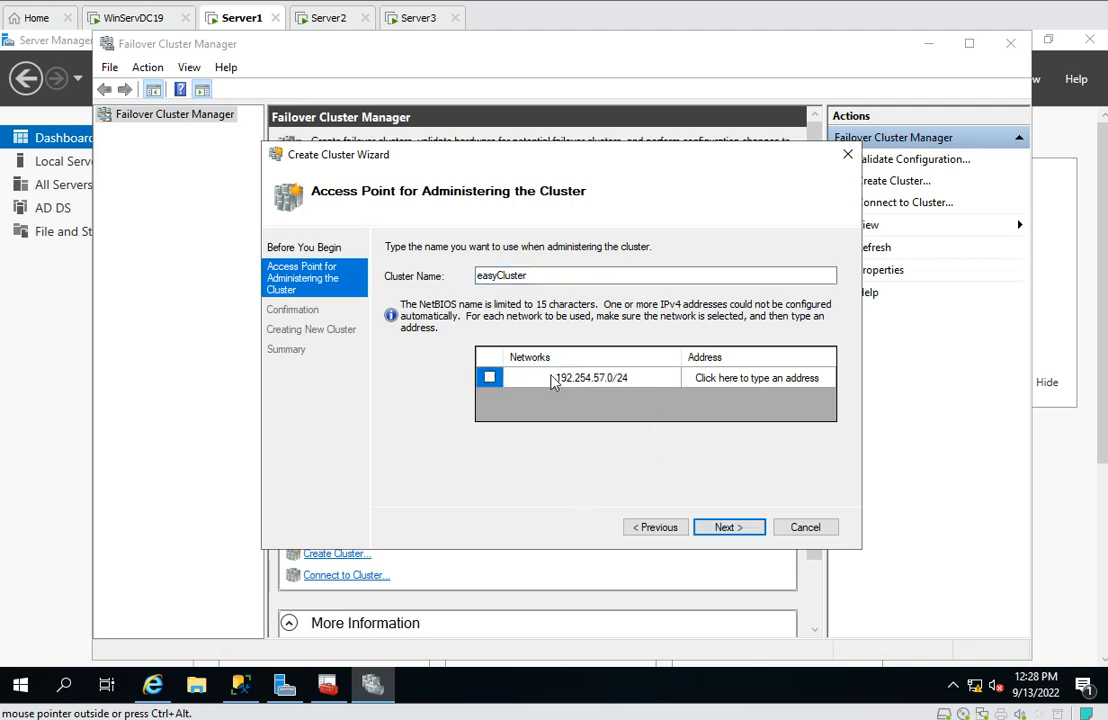
pyautogui.click(608, 380)
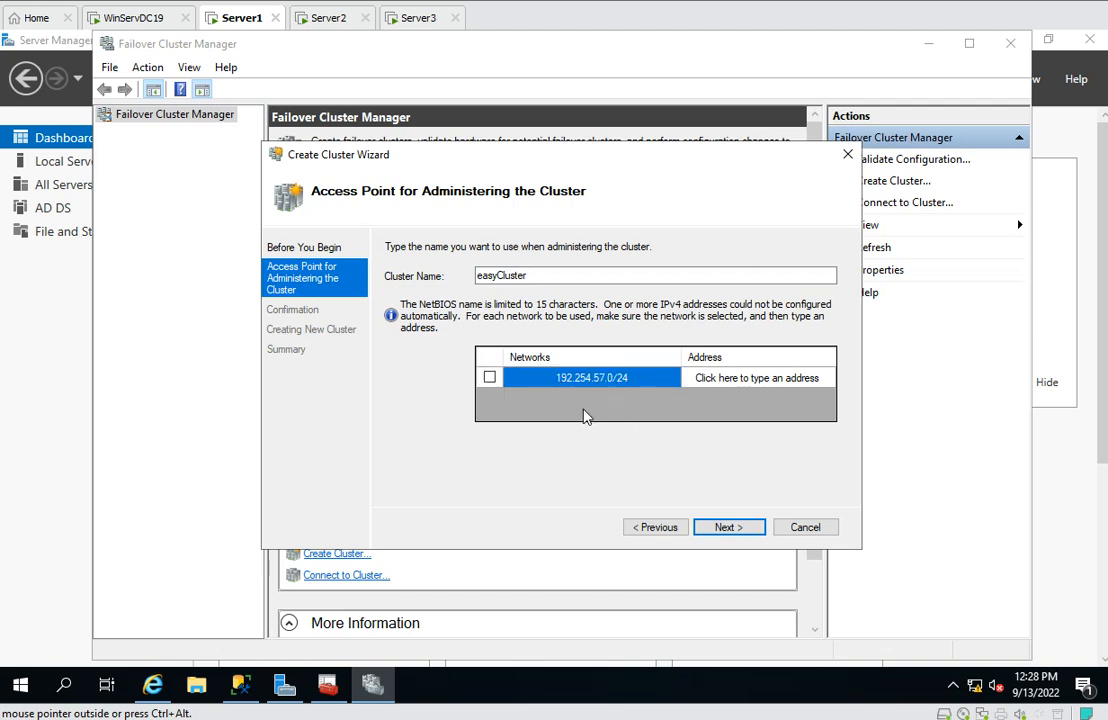
# Select the 192.254.57.0/24 network for the cluster's address and check the servers' IP addresses in the Word notes
pyautogui.click(714, 385)
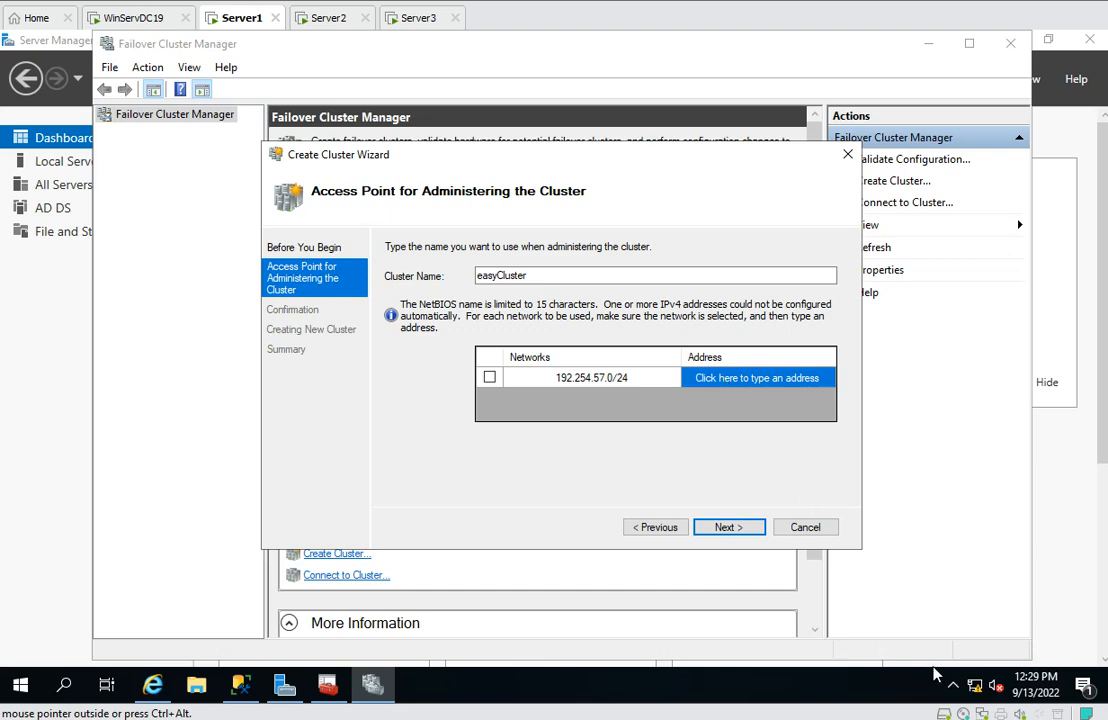
pyautogui.click(757, 378)
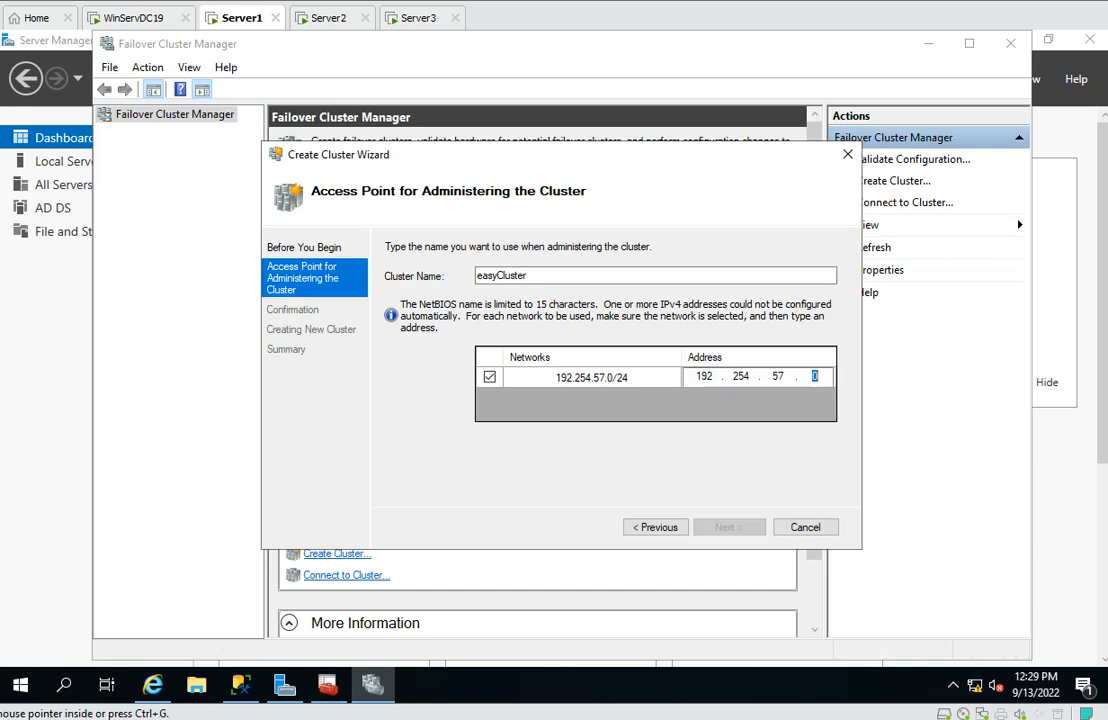
pyautogui.moveTo(0, 0); pyautogui.dragTo(401, 4)
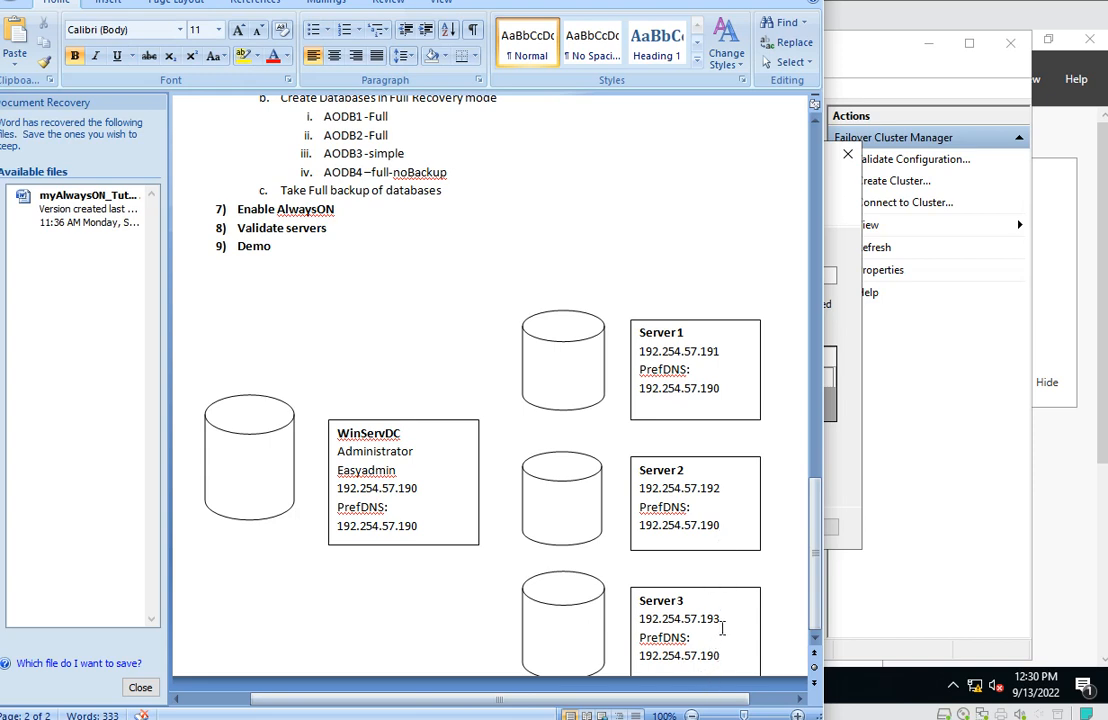
pyautogui.moveTo(701, 620); pyautogui.dragTo(721, 621)
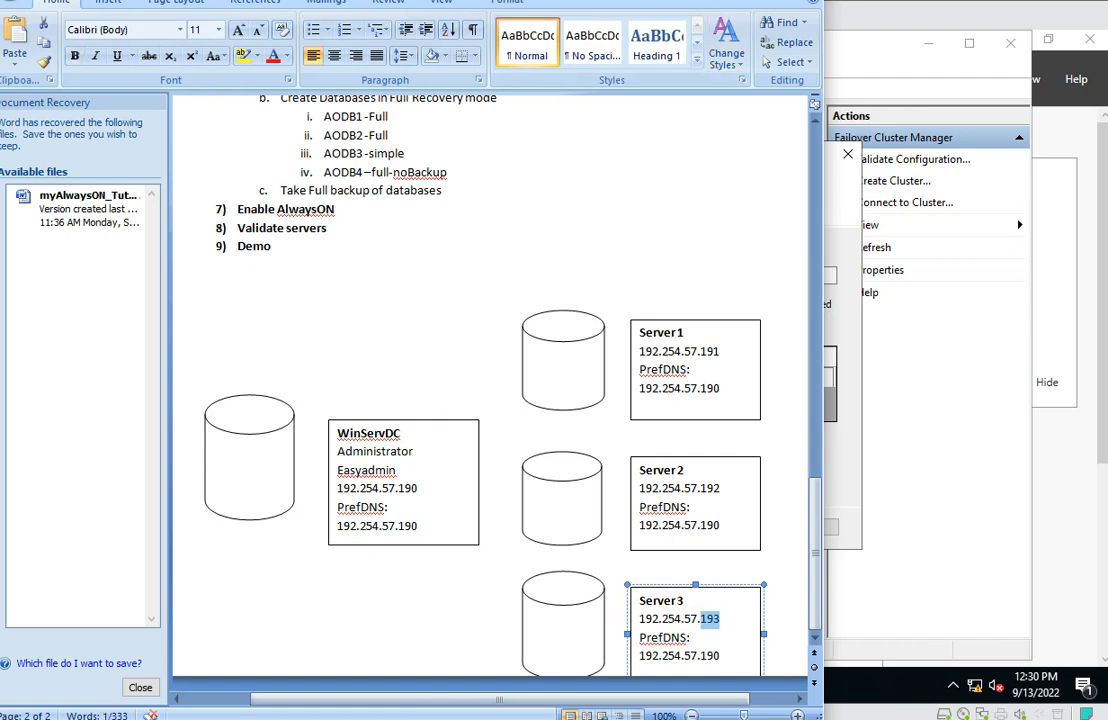
pyautogui.click(730, 1)
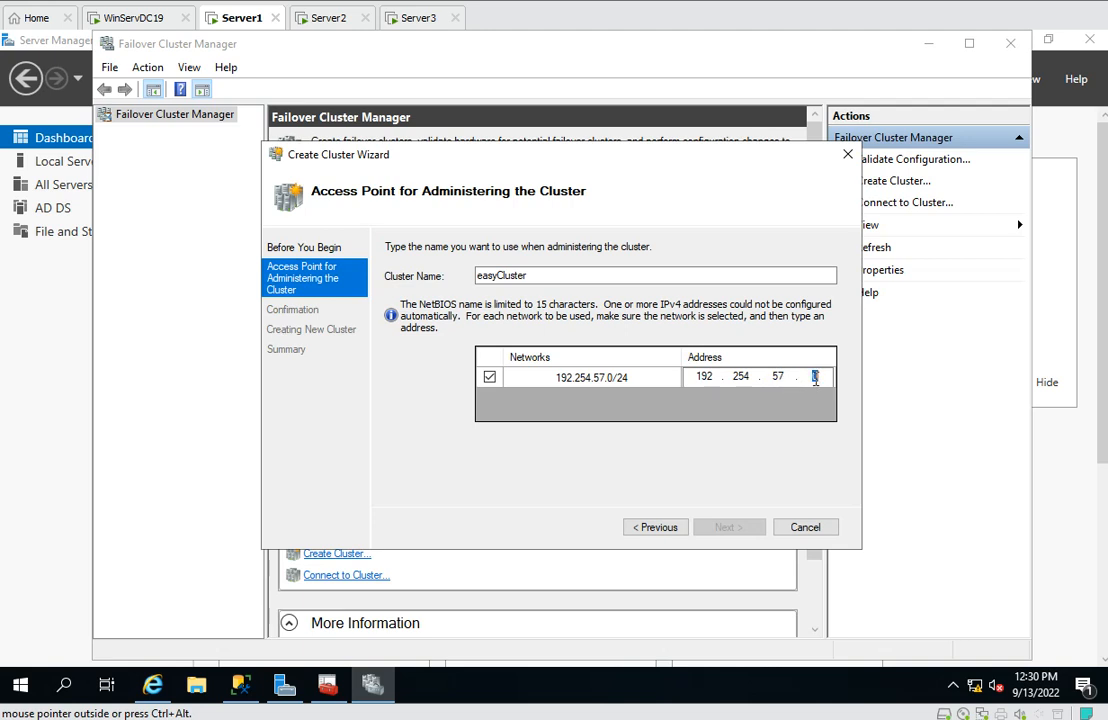
# Set the cluster's IP address to 192.254.57.194 and start creating the cluster with all eligible storage added
pyautogui.write('1')
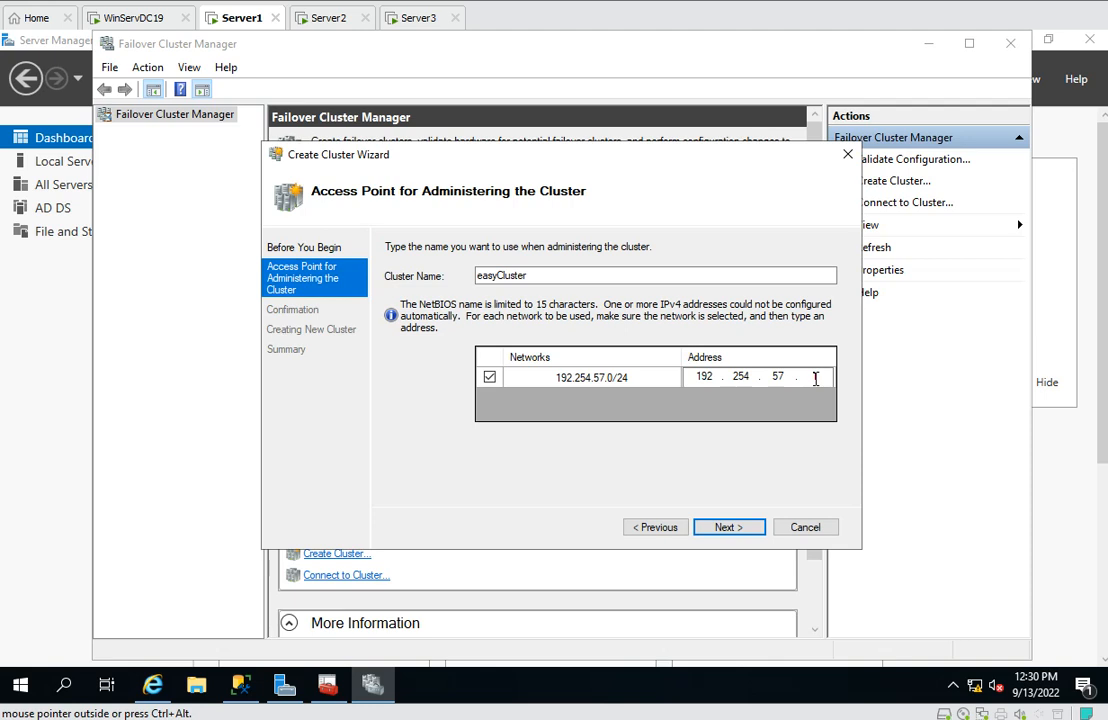
pyautogui.write('94')
pyautogui.click(729, 530)
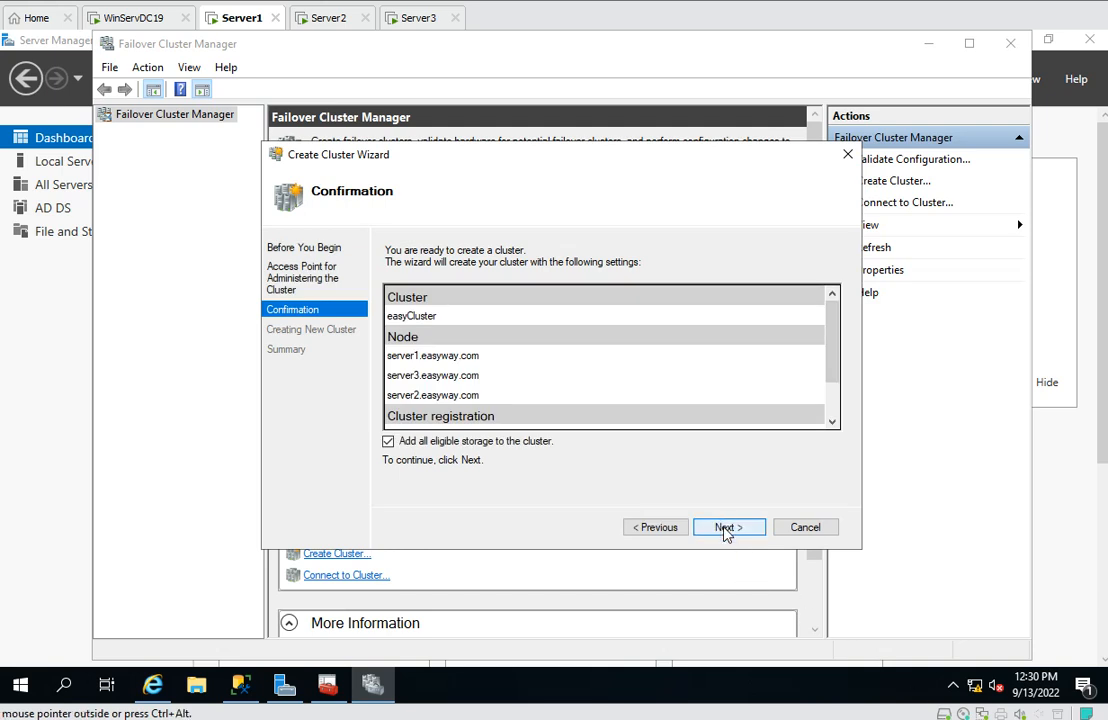
pyautogui.click(726, 530)
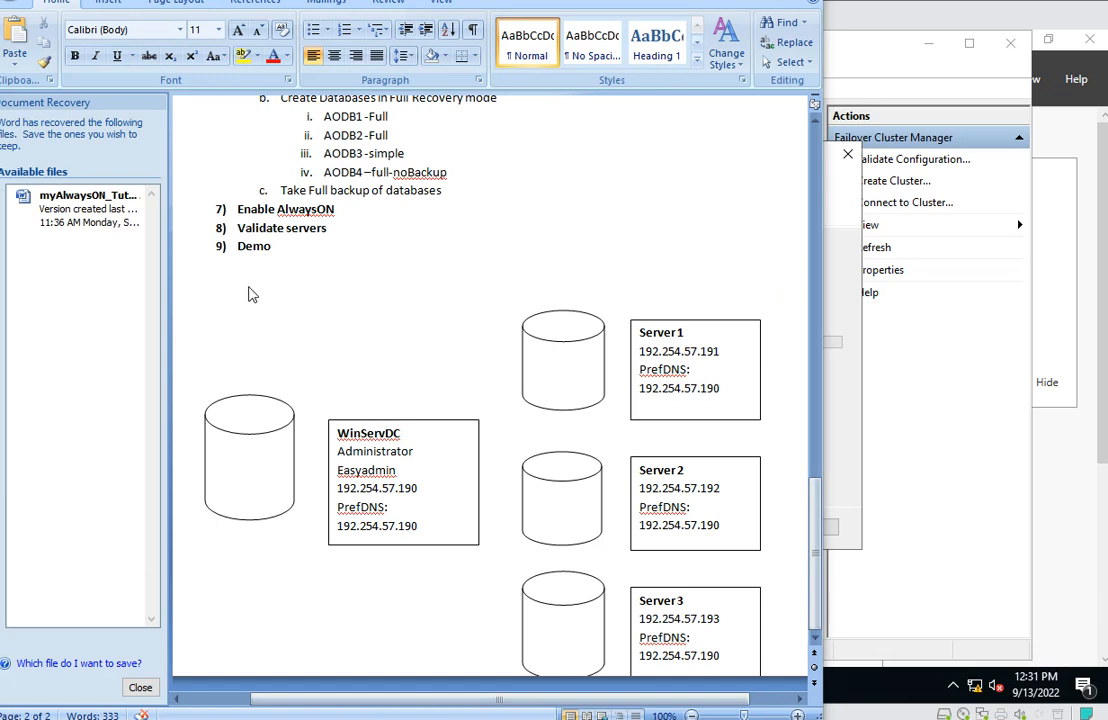
# Switch to the Word notes and add the line "Cluster IP: 192.254.57.194" below the Demo item, above the server diagram
pyautogui.click(238, 288)
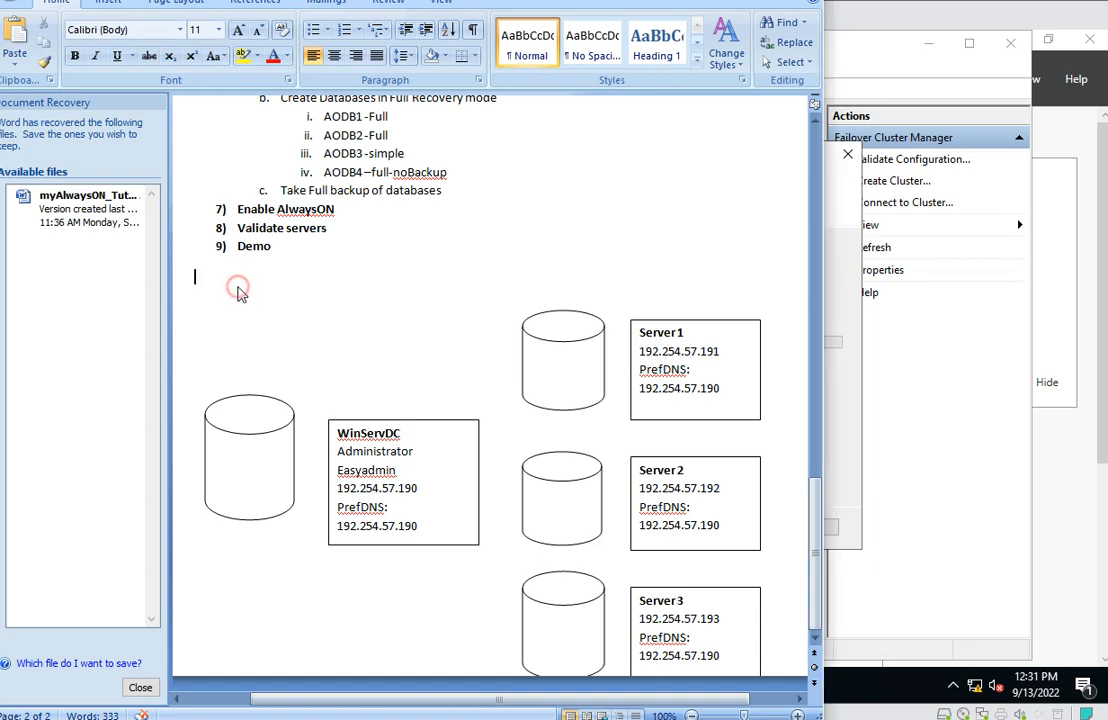
pyautogui.write('C')
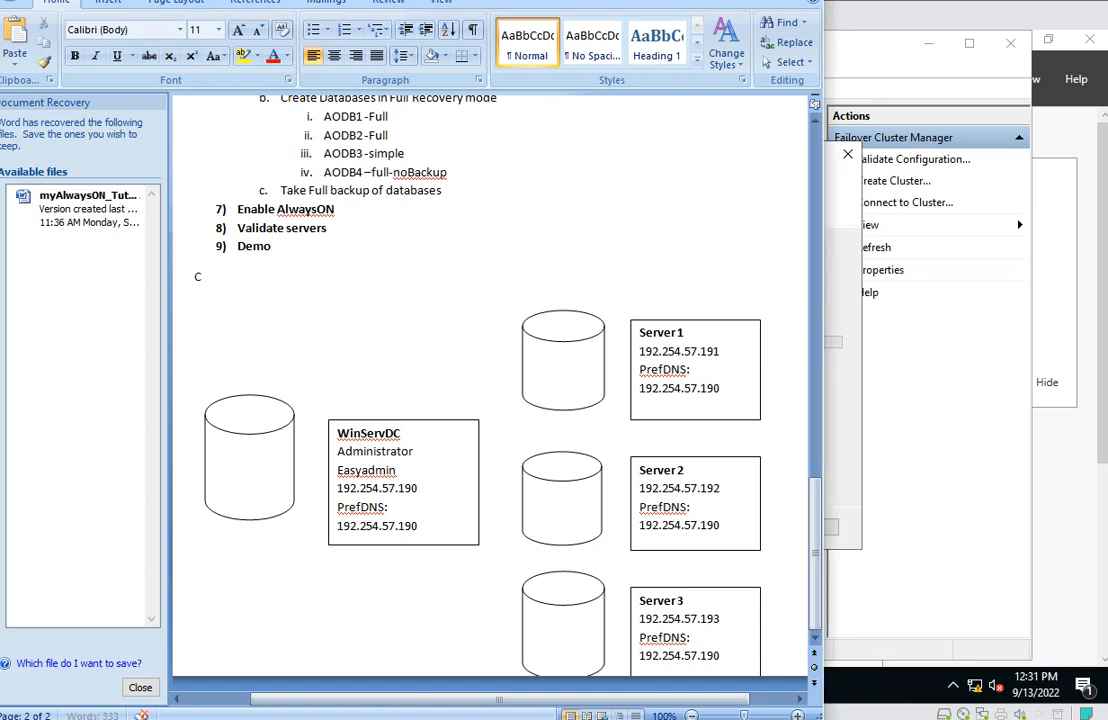
pyautogui.write('luster IP: 192.')
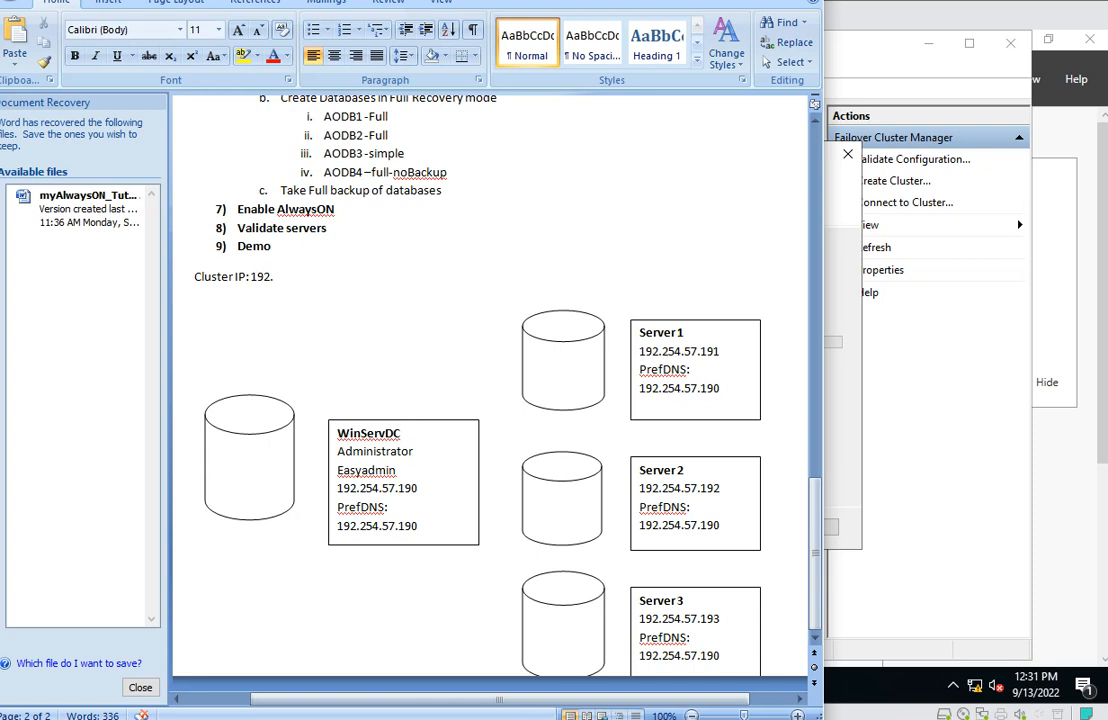
pyautogui.write('254.57.194')
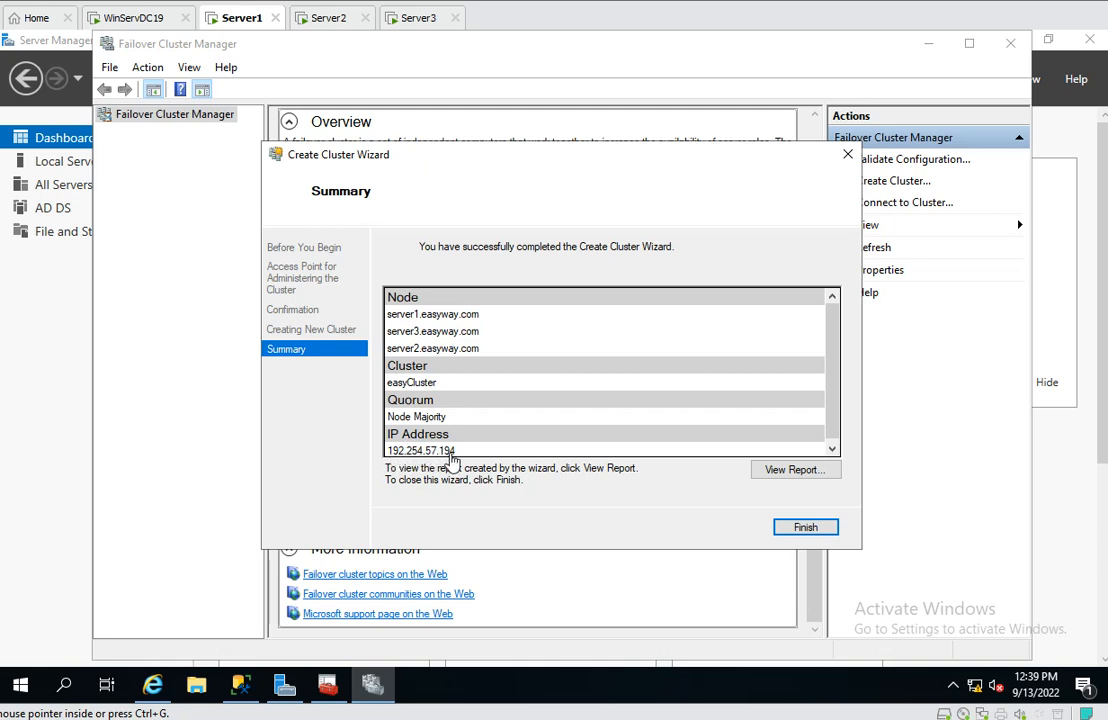
# Return to Failover Cluster Manager and finish the Create Cluster Wizard from its summary
pyautogui.click(805, 528)
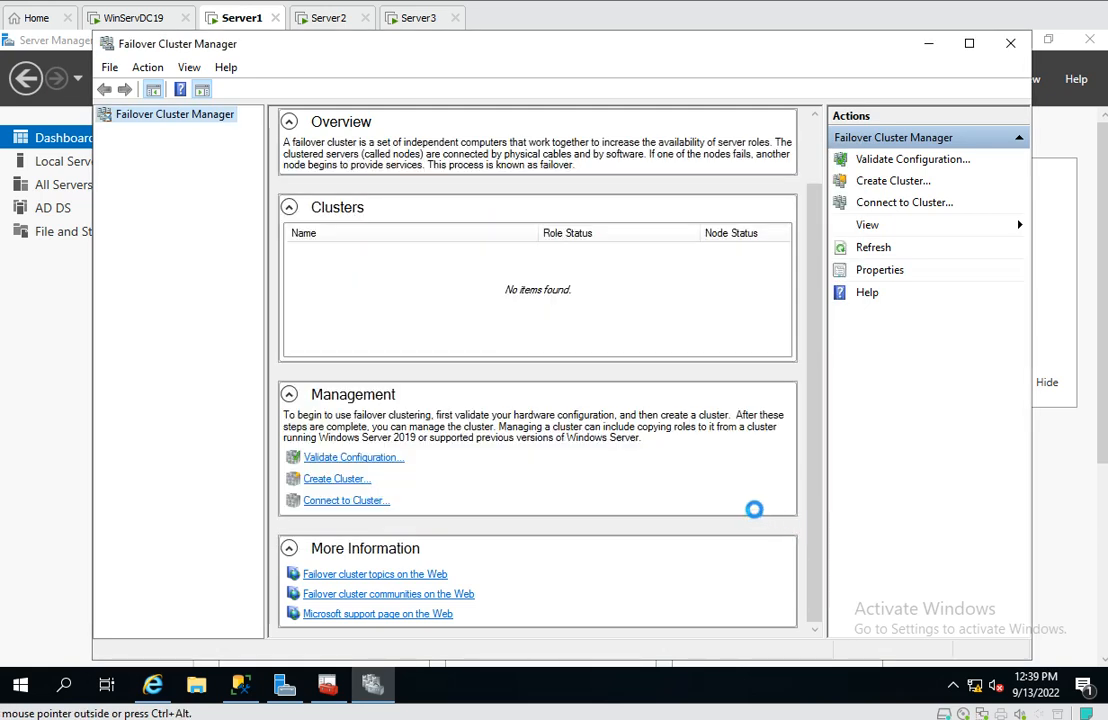